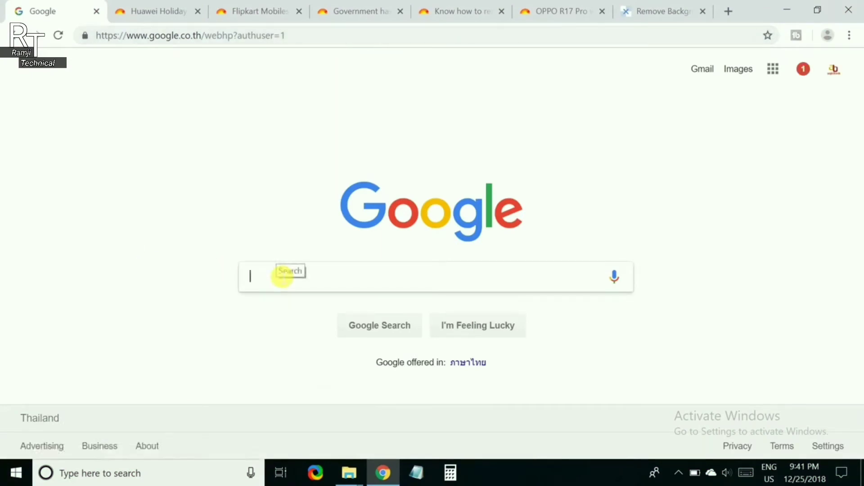
- Search Google for 'remove.bg' and show the results with the remove.bg site first
type("emov")
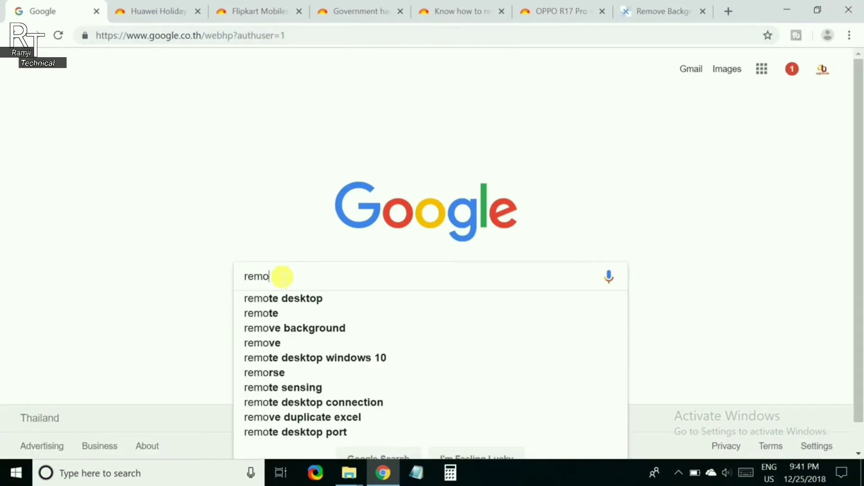
type("e")
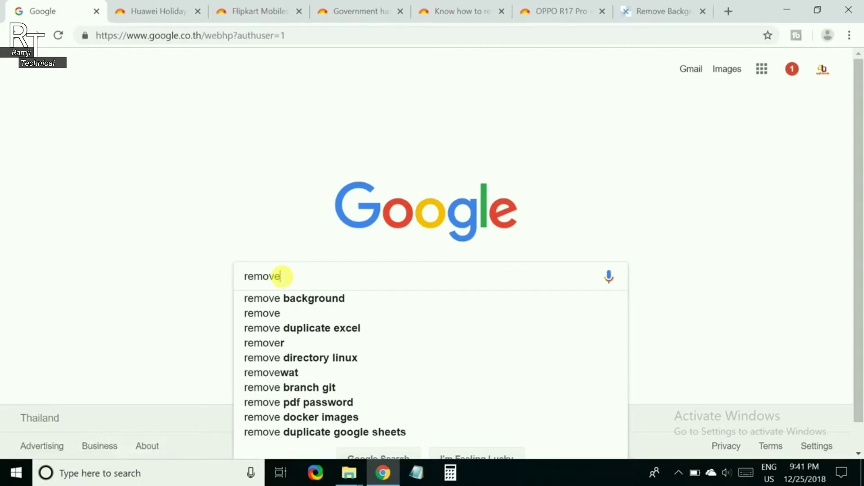
type(".bg")
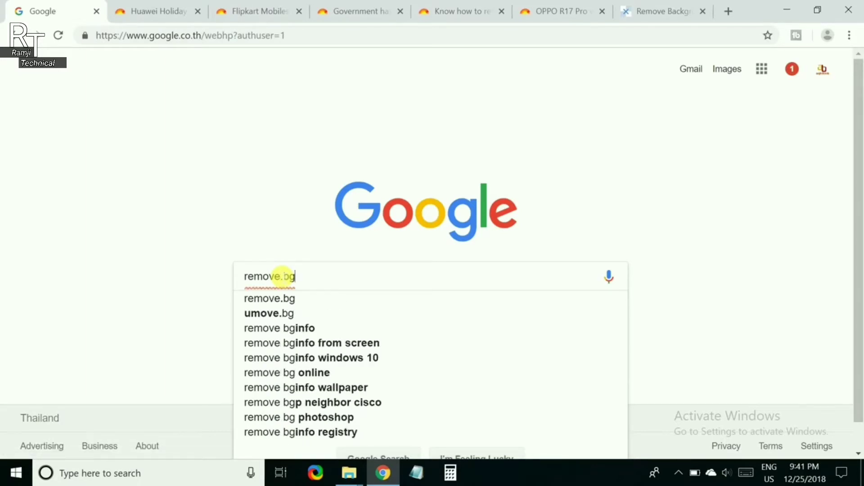
key("Return")
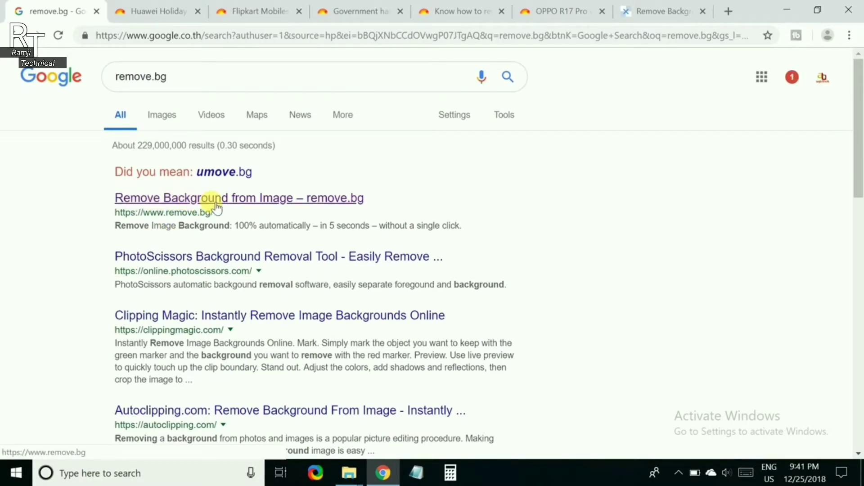
scroll(175, 205, "up", 3, "ctrl")
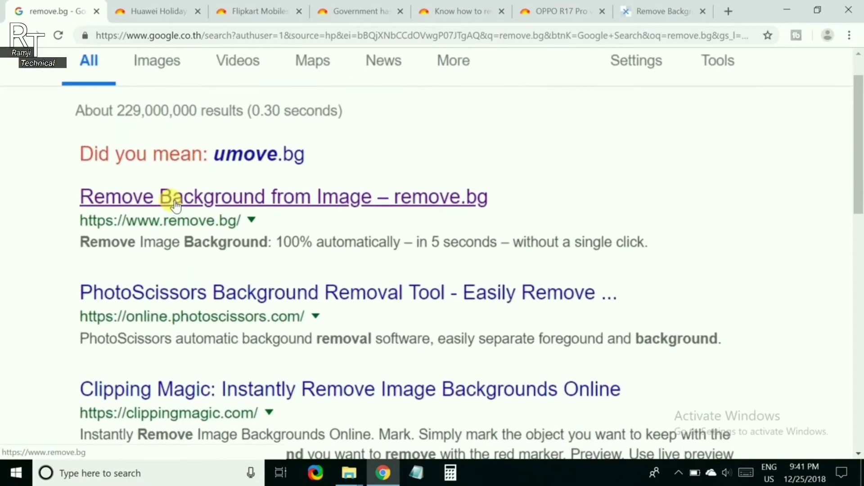
scroll(175, 205, "up", 1, "ctrl")
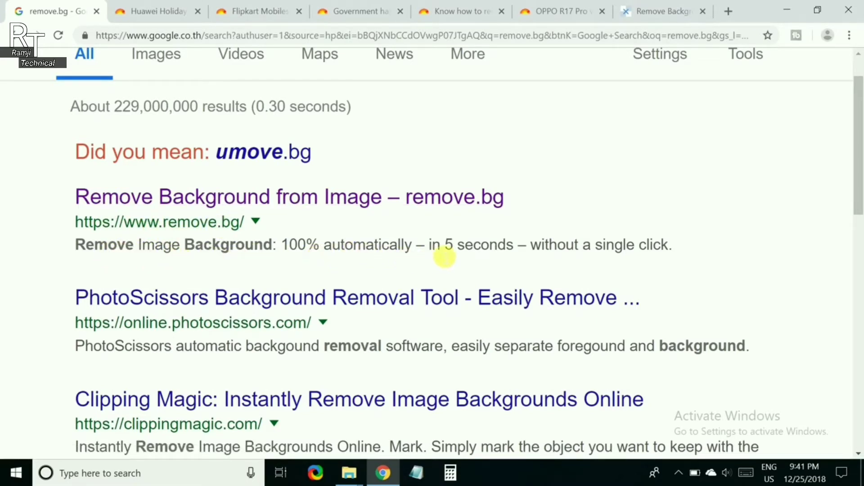
- Open remove.bg and upload modern-business-woman-portrait_925x from the girl folder in Downloads
left_click(202, 201)
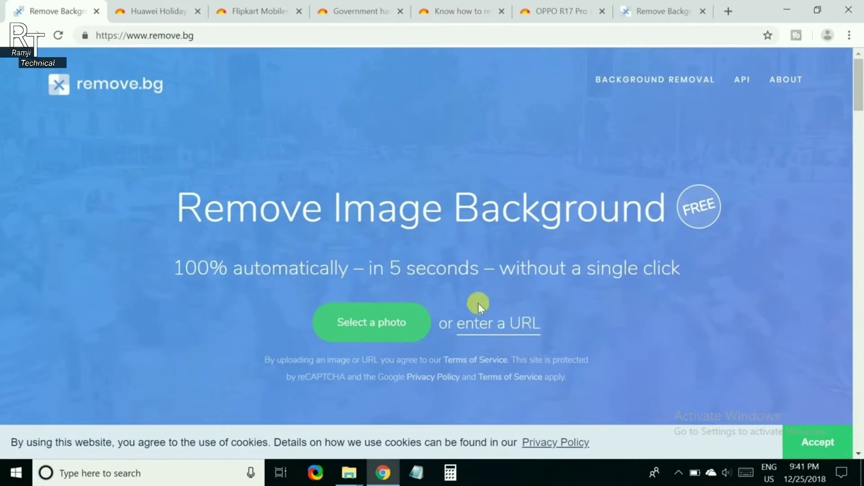
left_click(367, 317)
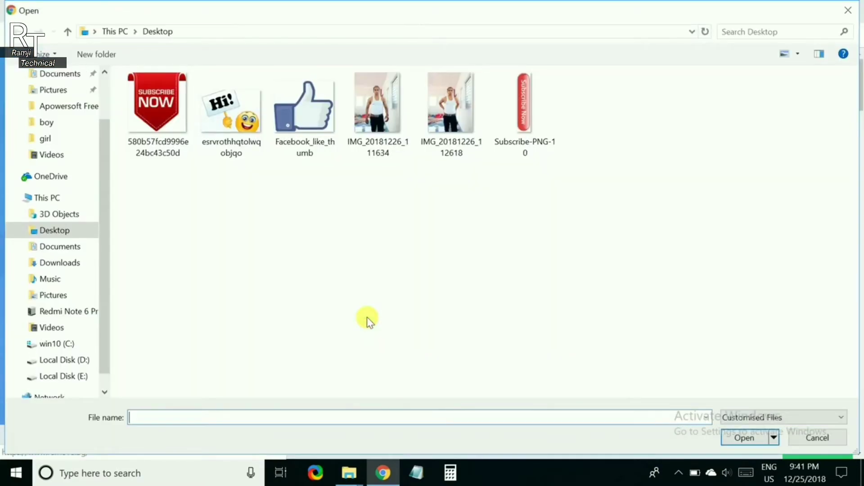
left_click(60, 107)
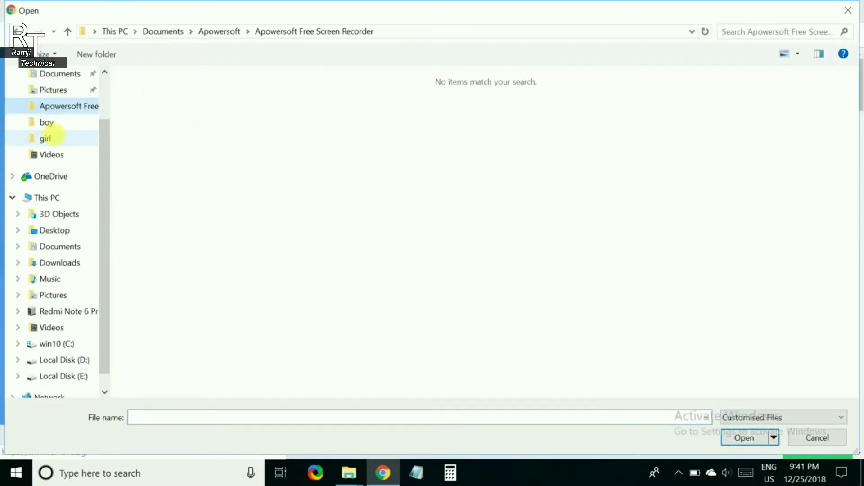
left_click(53, 136)
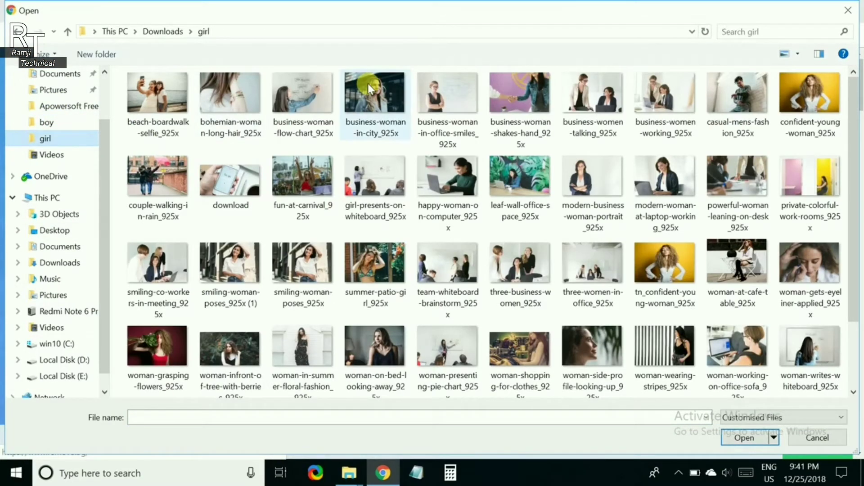
left_click(597, 174)
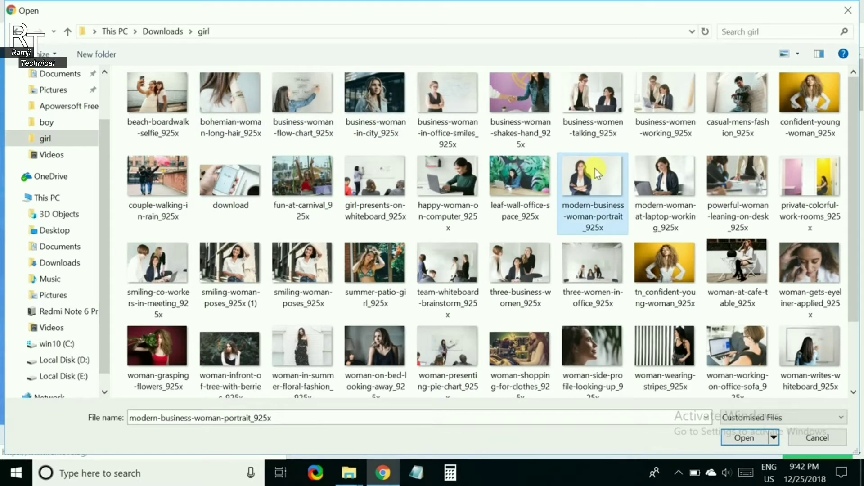
left_click(744, 439)
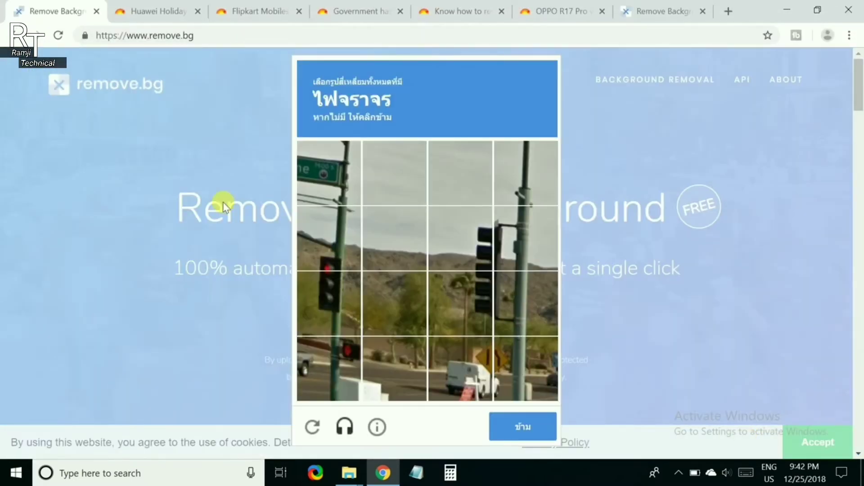
- Mark the six traffic-light tiles in the reCAPTCHA and submit to reveal the cut-out
left_click(330, 255)
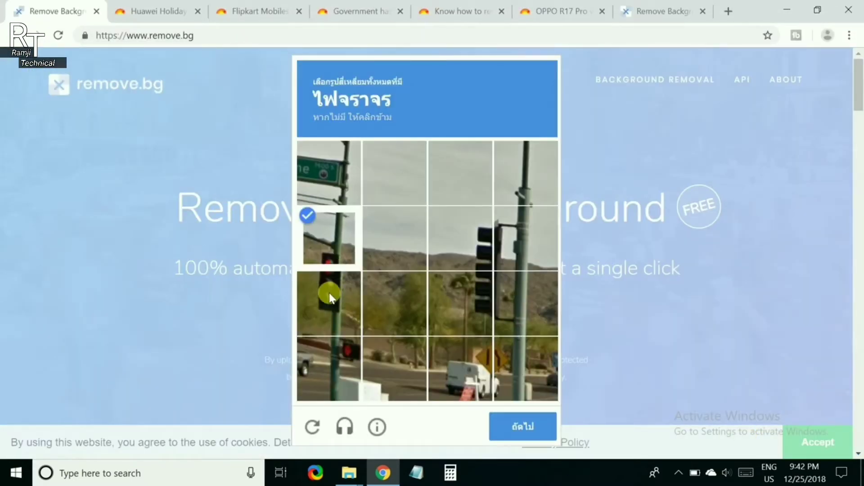
left_click(328, 292)
left_click(461, 263)
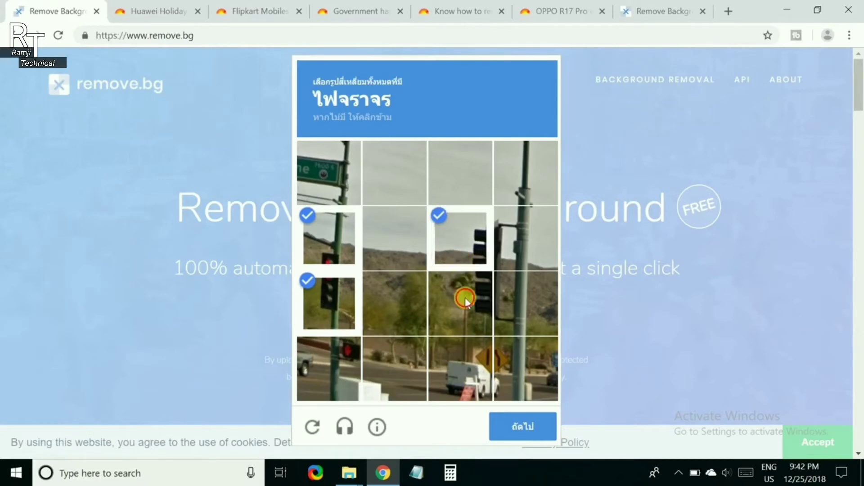
left_click(463, 295)
left_click(508, 309)
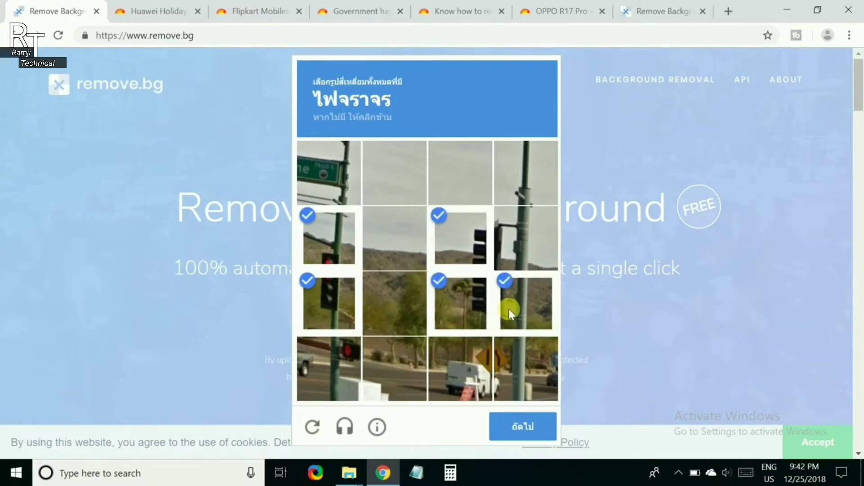
left_click(511, 232)
left_click(514, 425)
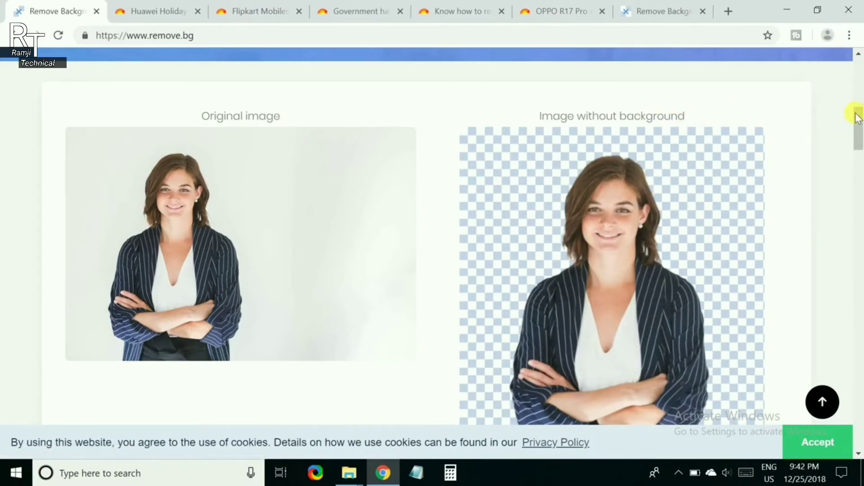
- Download the background-free portrait as b_modern-busine....png and open it from the download bar
scroll(859, 121, "down", 5)
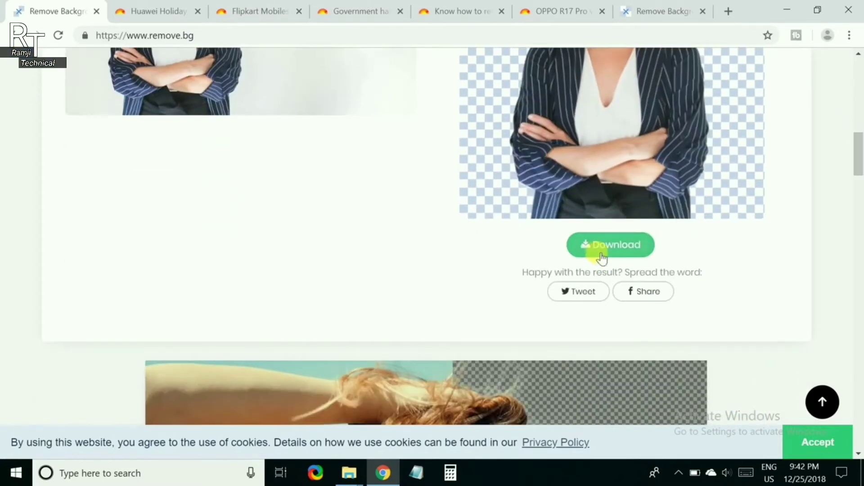
left_click(599, 252)
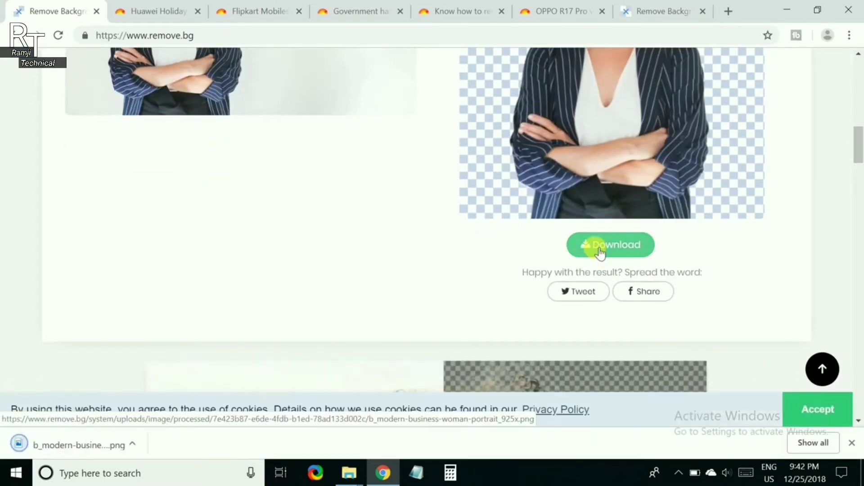
left_click(71, 446)
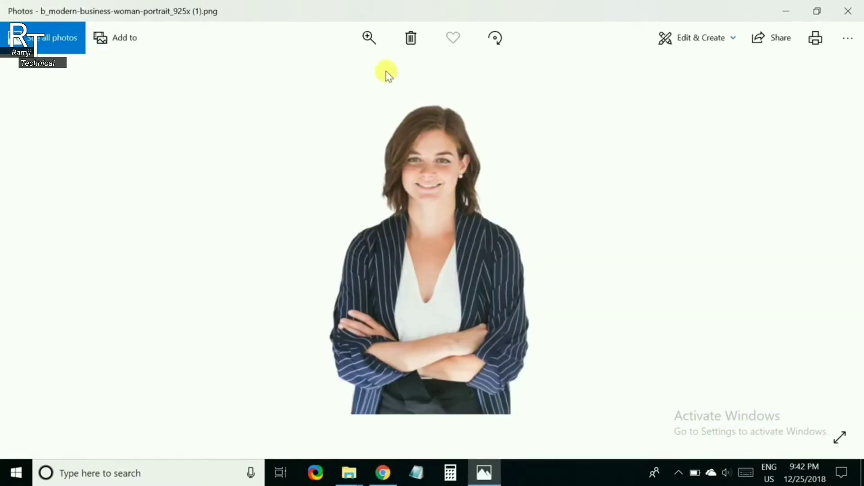
- Zoom into the transparent portrait cut-out in Windows Photos, then back to fit
left_click(367, 38)
left_click(311, 71)
mouse_move(341, 85)
left_mouse_down()
mouse_move(380, 90)
mouse_move(299, 79)
left_mouse_up()
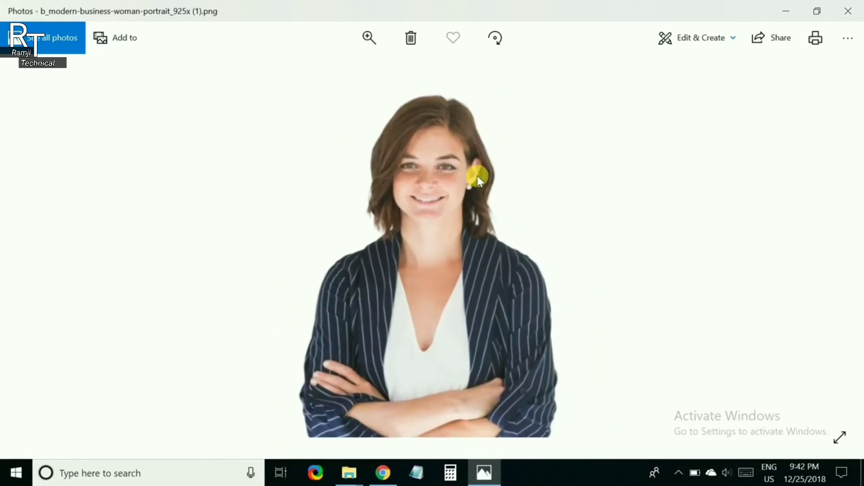
scroll(480, 180, "down", 2)
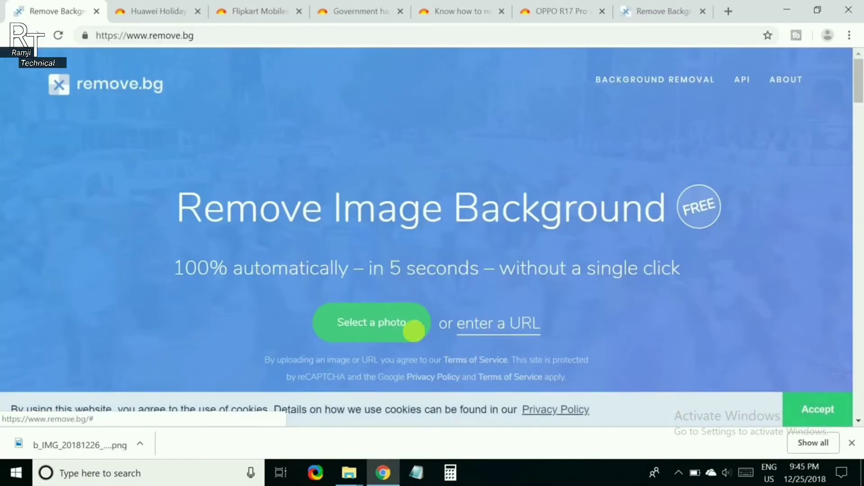
- Upload IMG_20181226_112618 from the Desktop to remove.bg
left_click(372, 327)
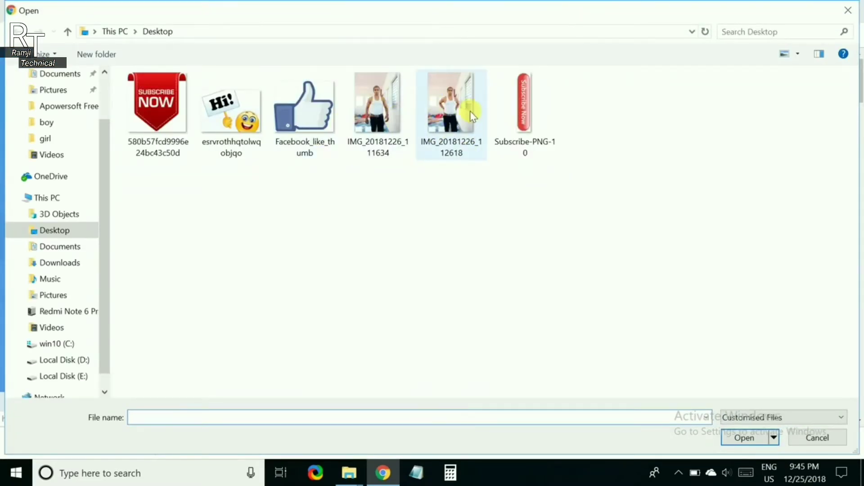
left_click(470, 111)
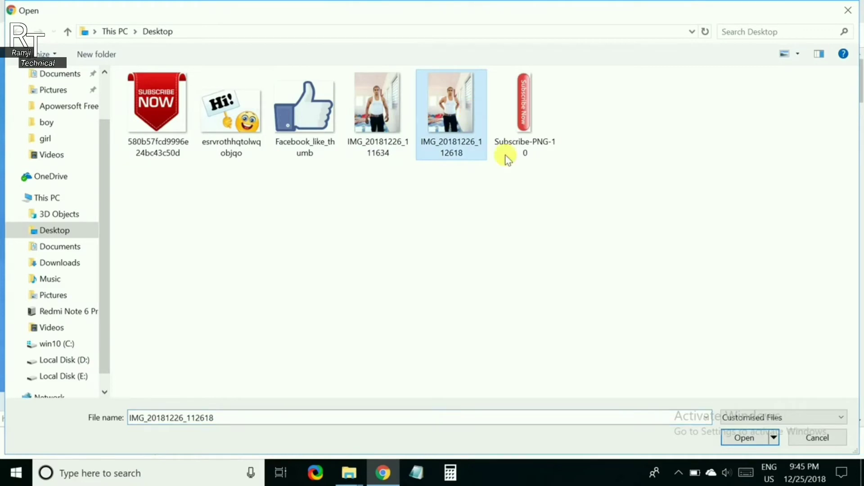
left_click(747, 438)
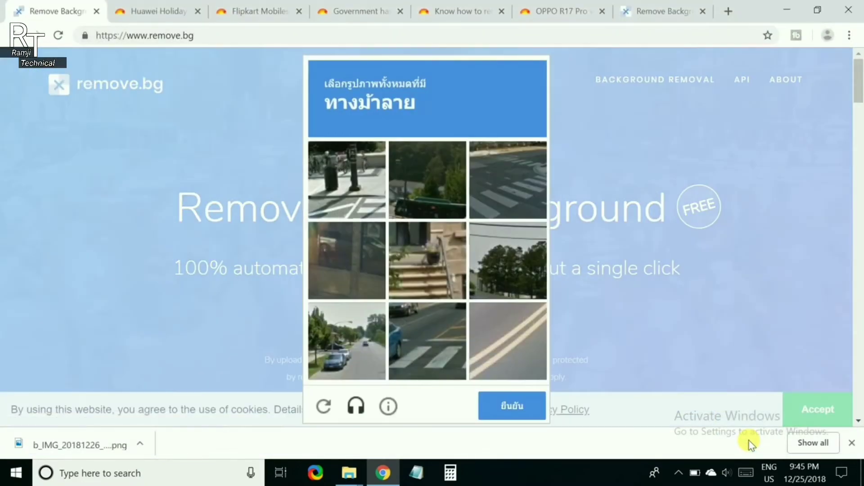
- Reload the captcha, mark the four fire-hydrant tiles and confirm
left_click(324, 406)
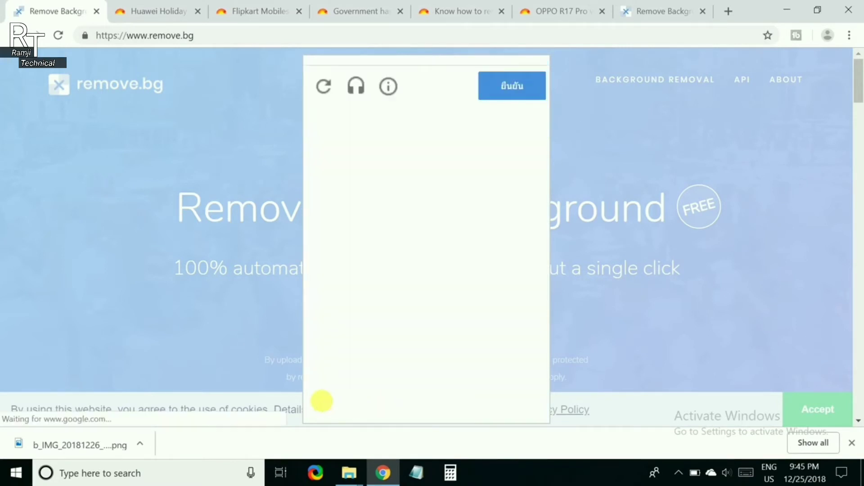
left_click(338, 256)
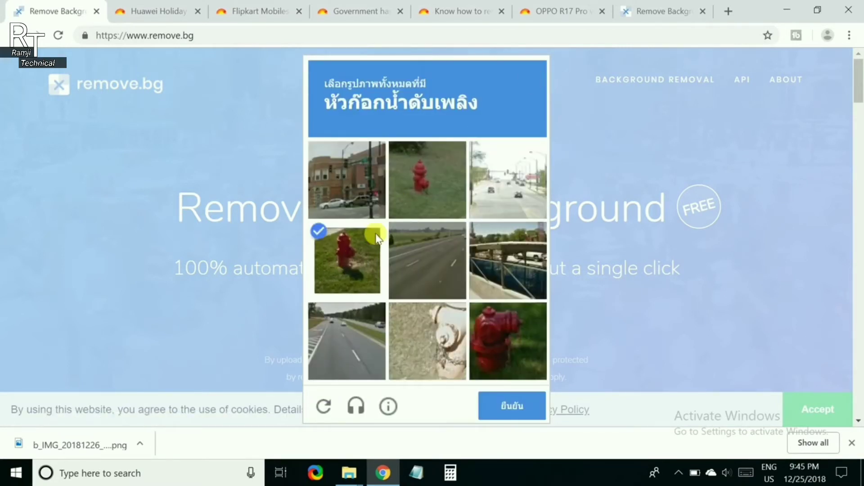
left_click(412, 184)
left_click(497, 342)
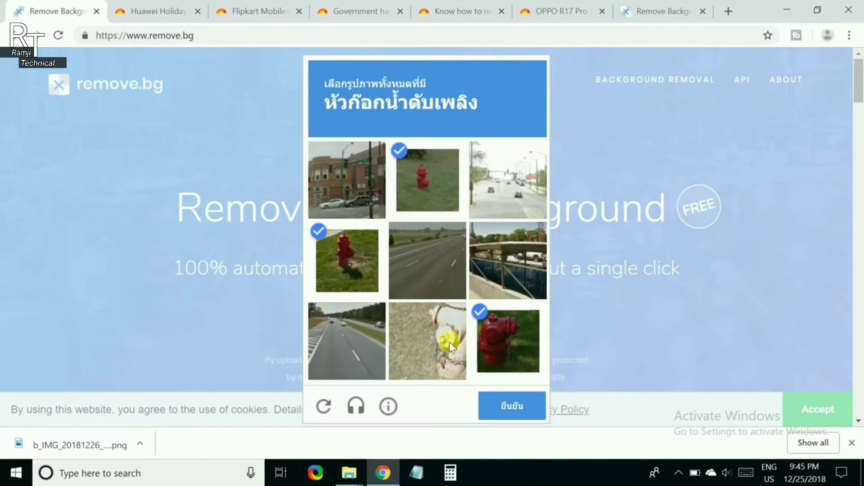
left_click(444, 342)
left_click(506, 407)
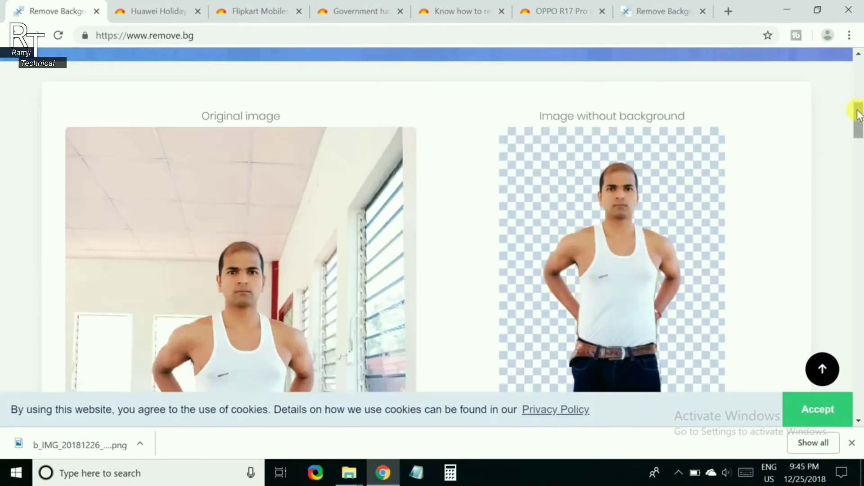
- Download the man's background-free cut-out below the 'Image without background' preview
mouse_move(858, 113)
left_mouse_down()
mouse_move(855, 145)
mouse_move(855, 113)
mouse_move(855, 120)
left_mouse_up()
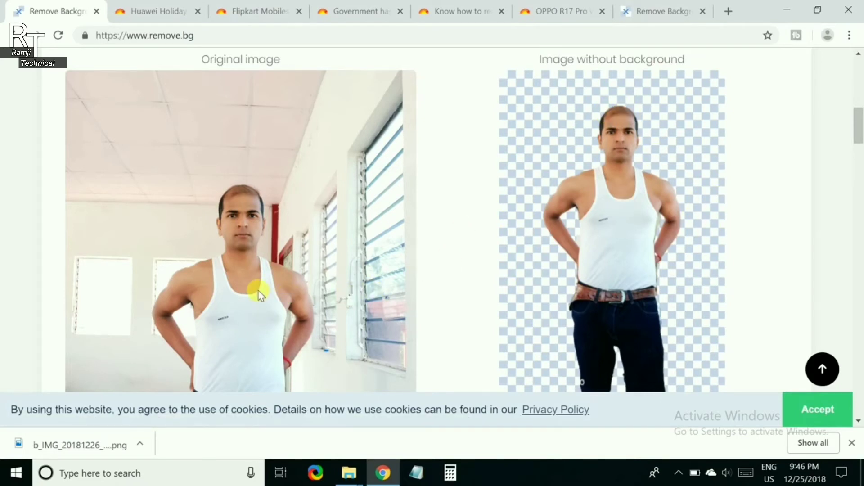
scroll(243, 295, "up", 2)
scroll(243, 295, "up", 2)
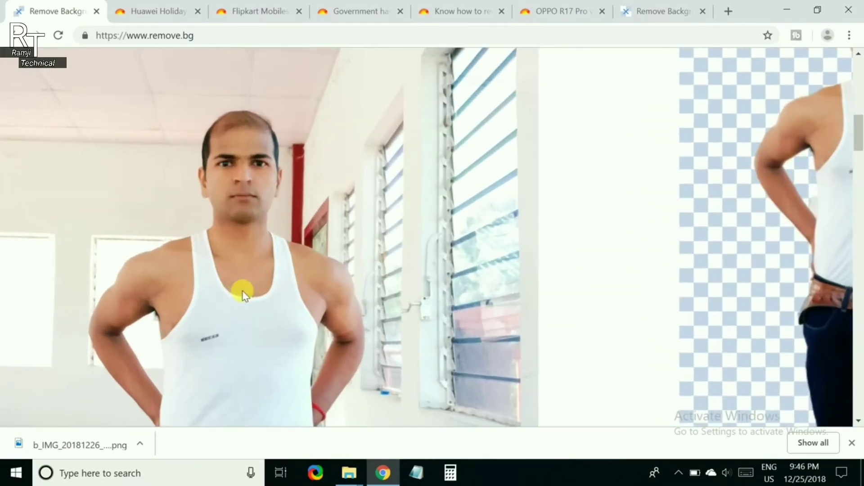
scroll(243, 295, "up", 1)
scroll(243, 295, "down", 2)
scroll(242, 289, "down", 2)
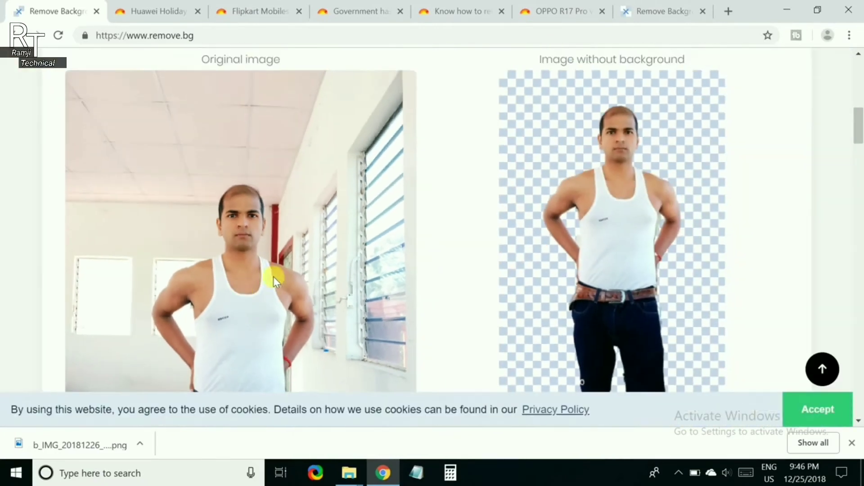
scroll(634, 146, "up", 1)
scroll(635, 146, "up", 1)
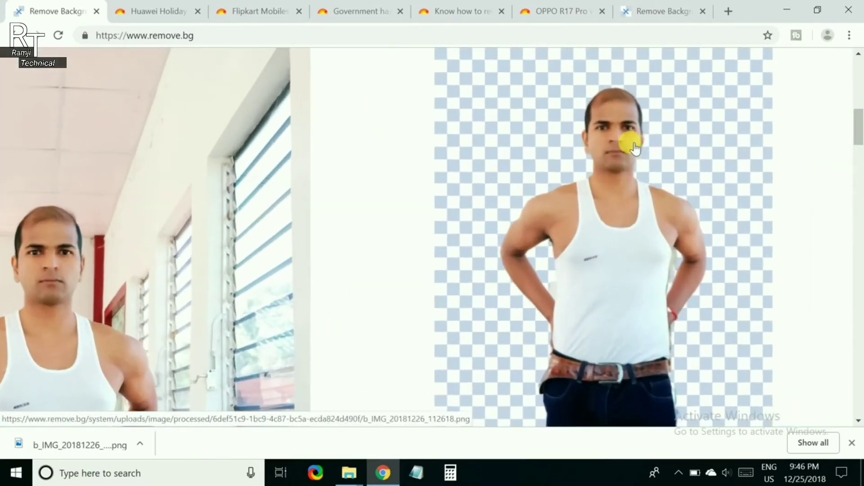
scroll(634, 147, "up", 1)
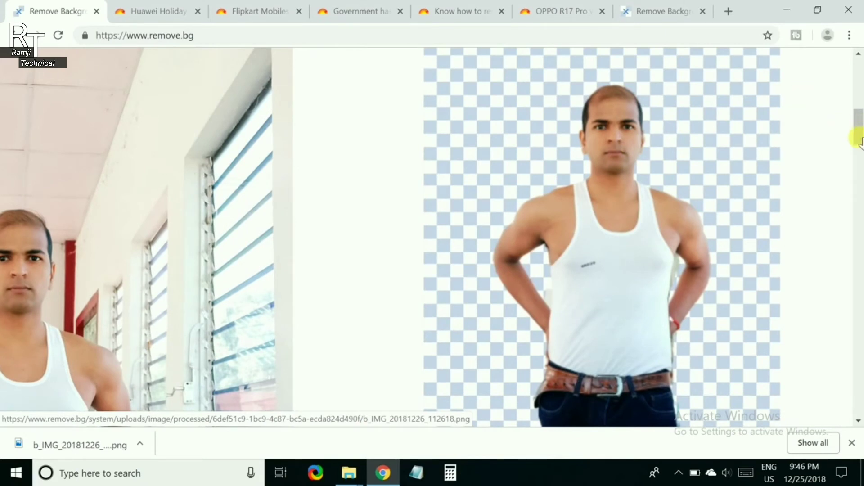
scroll(648, 171, "down", 3)
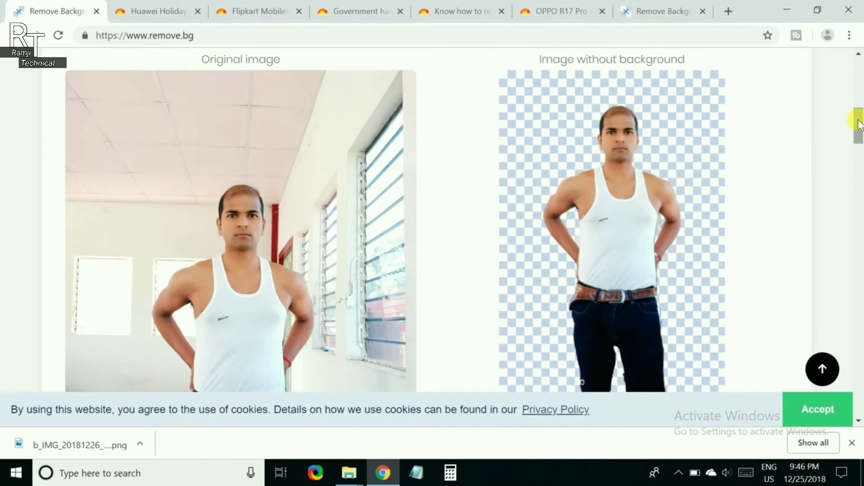
left_click_drag(858, 124, 858, 134)
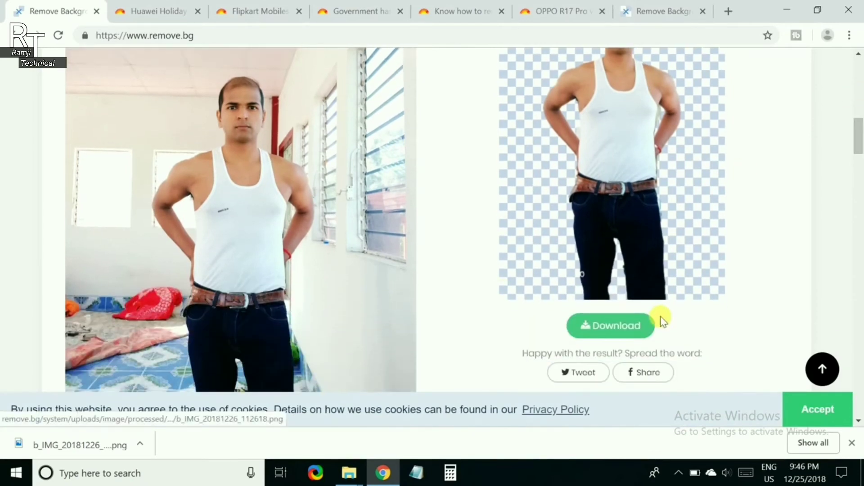
left_click(618, 329)
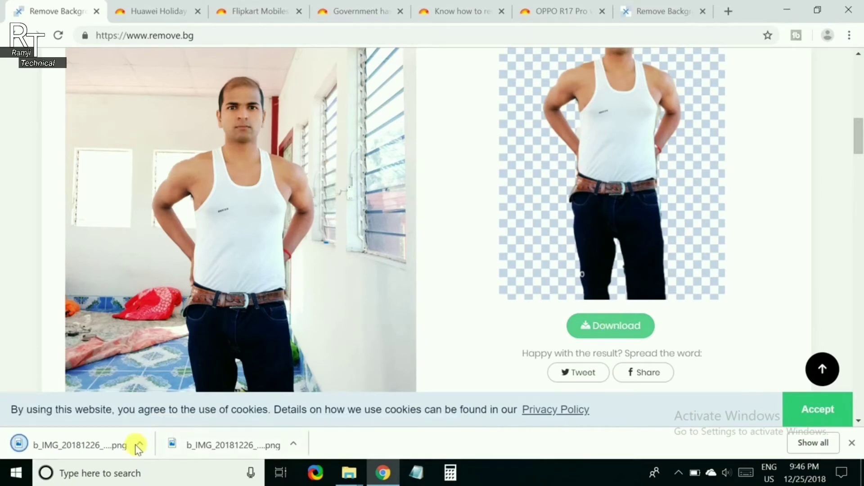
- View b_IMG_20181226_112618.png in Photos, zooming in and out, then minimize the viewer
left_click(88, 446)
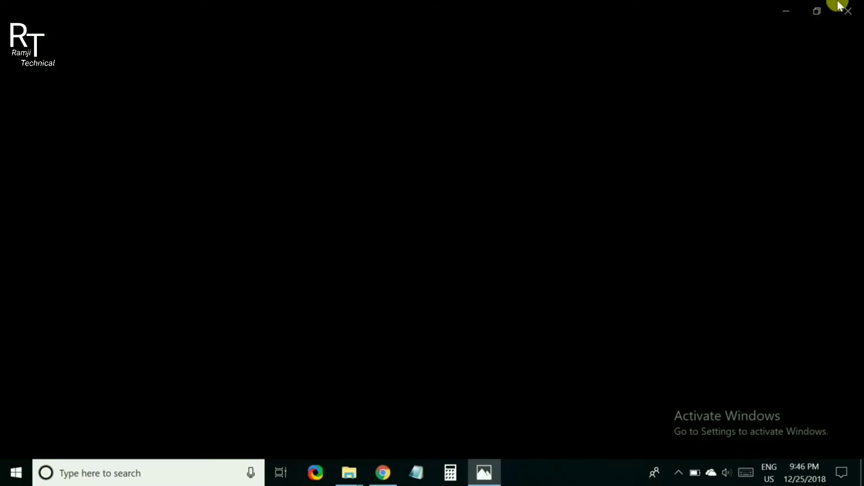
mouse_move(848, 10)
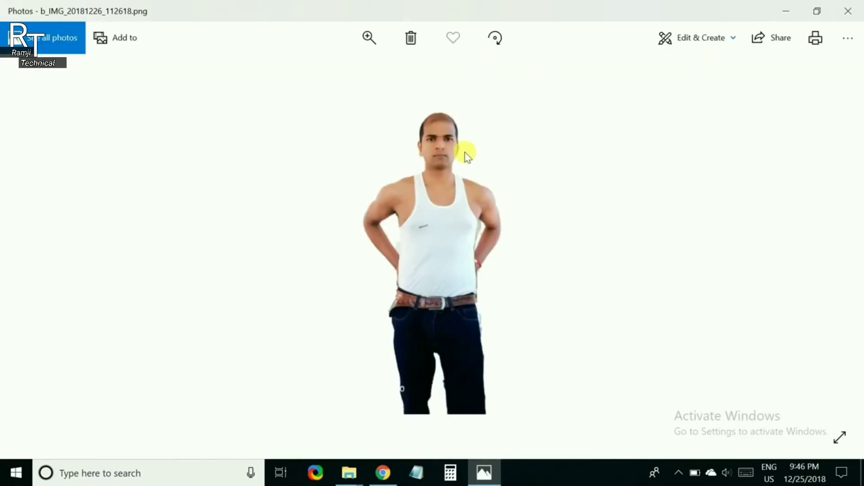
scroll(437, 242, "up", 1)
scroll(436, 242, "down", 2)
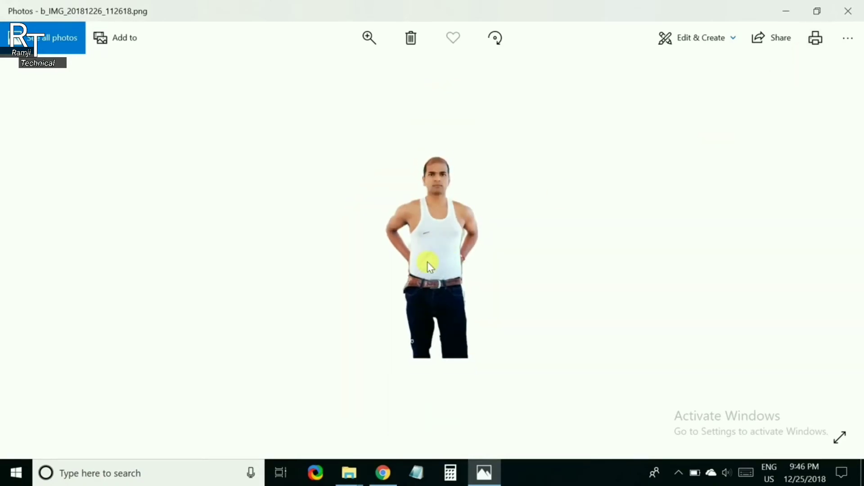
scroll(432, 118, "up", 1)
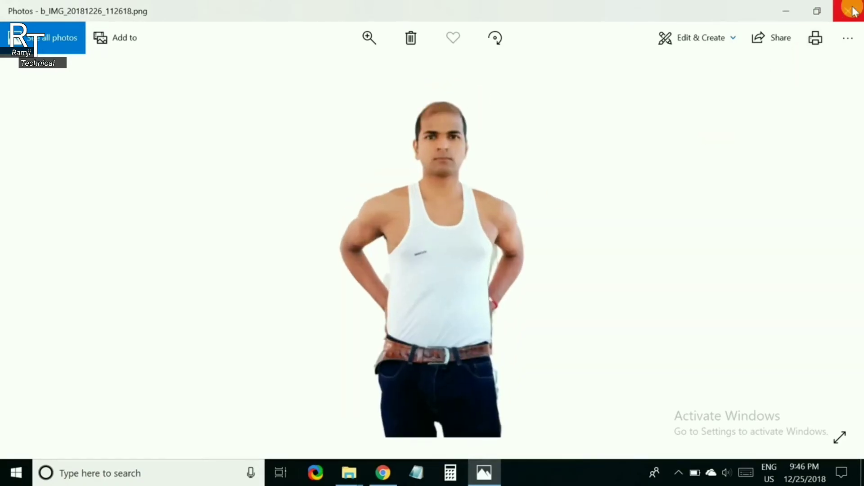
left_click(788, 11)
- Jump back to the top of remove.bg where the photo upload area is
left_click(859, 90)
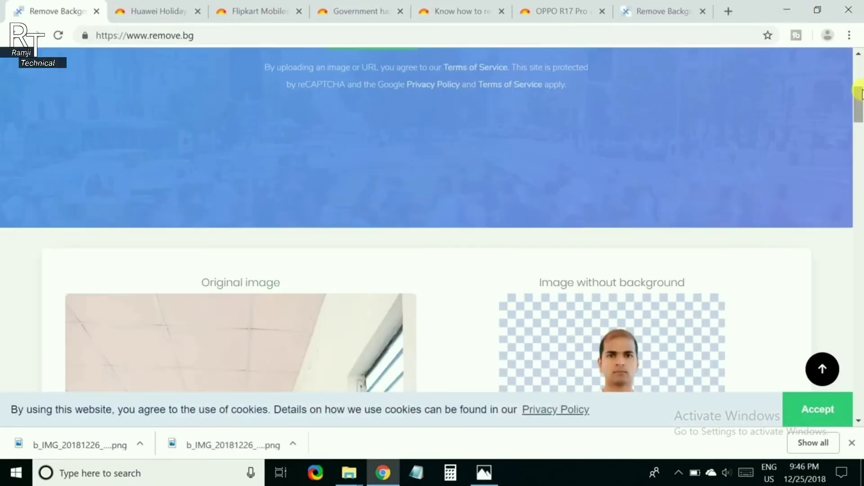
left_click(859, 77)
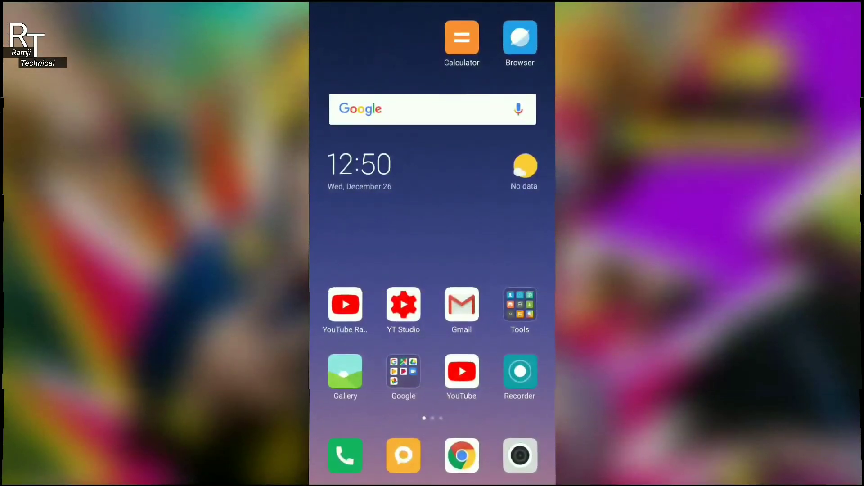
- On the phone, search 'remov' in Chrome and open the remove.bg site from the results
left_click(520, 37)
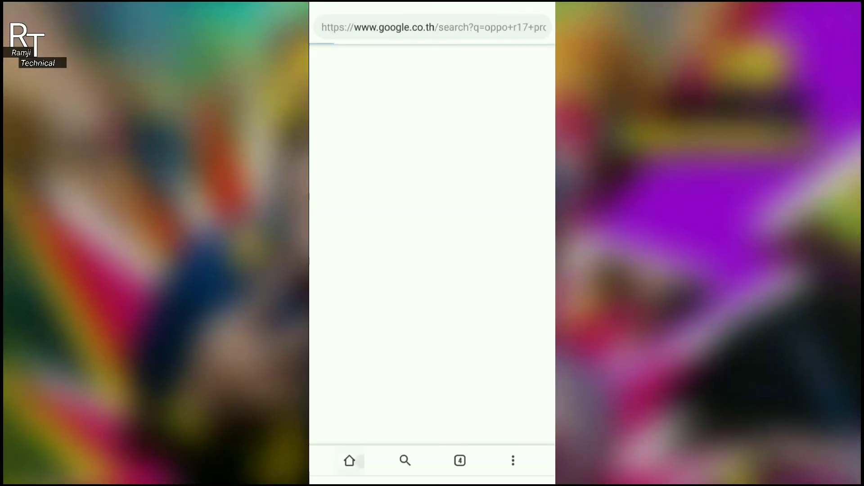
left_click(350, 460)
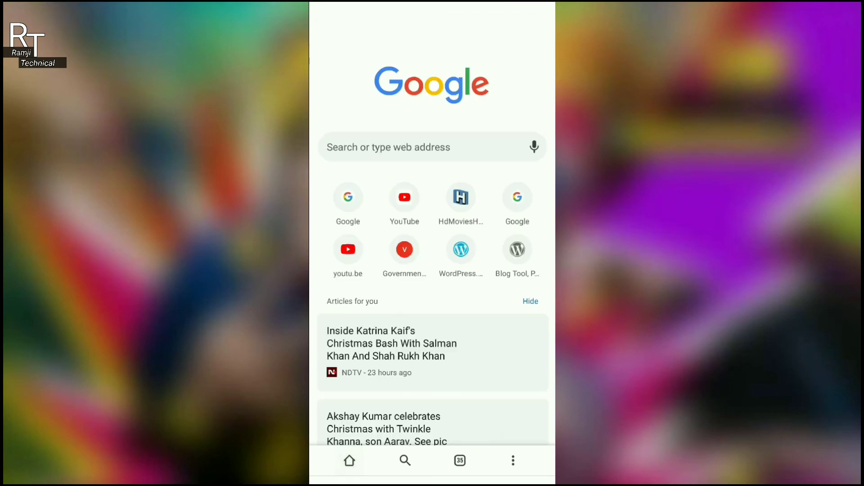
left_click(387, 144)
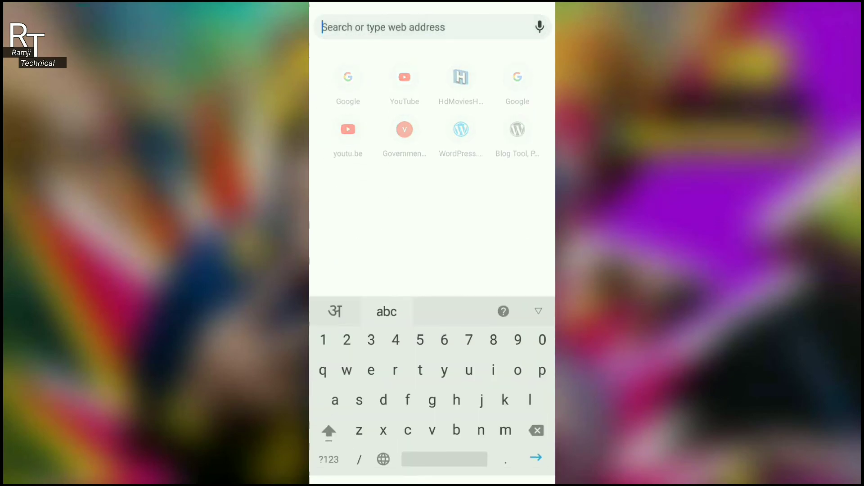
type("remov")
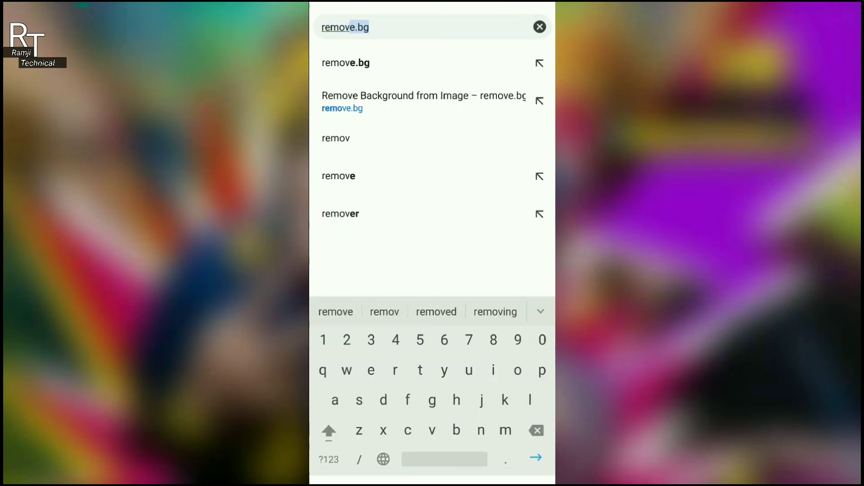
key("Return")
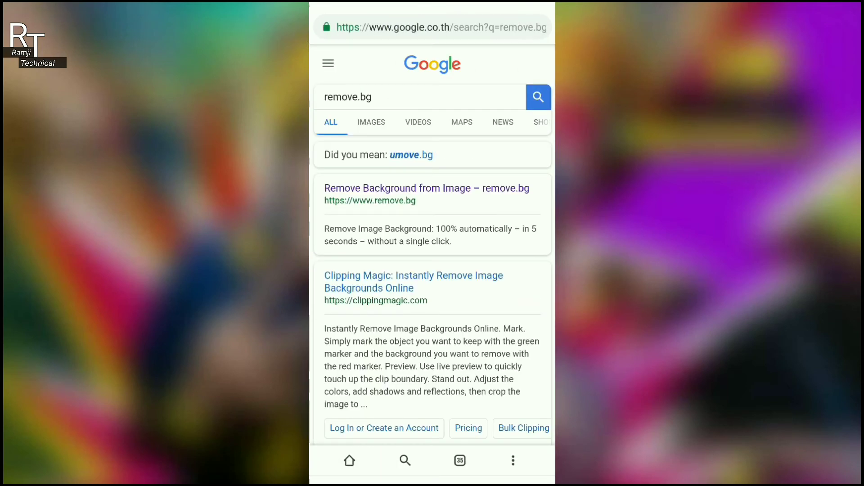
left_click(427, 188)
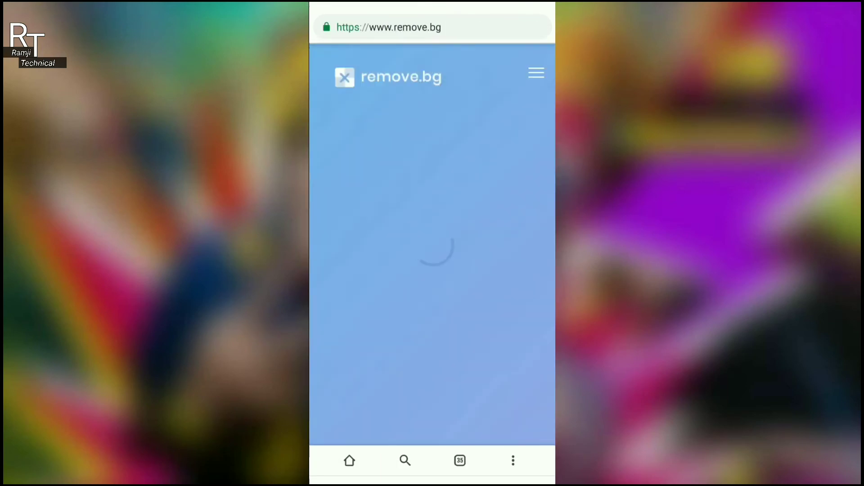
- Start a photo upload in remove.bg and scroll the phone's recent files toward IMG_20181226
left_click(395, 303)
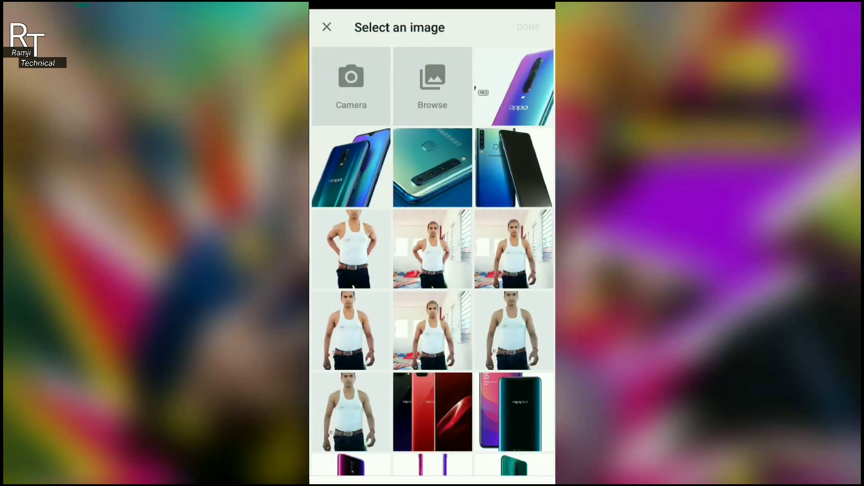
left_click(432, 86)
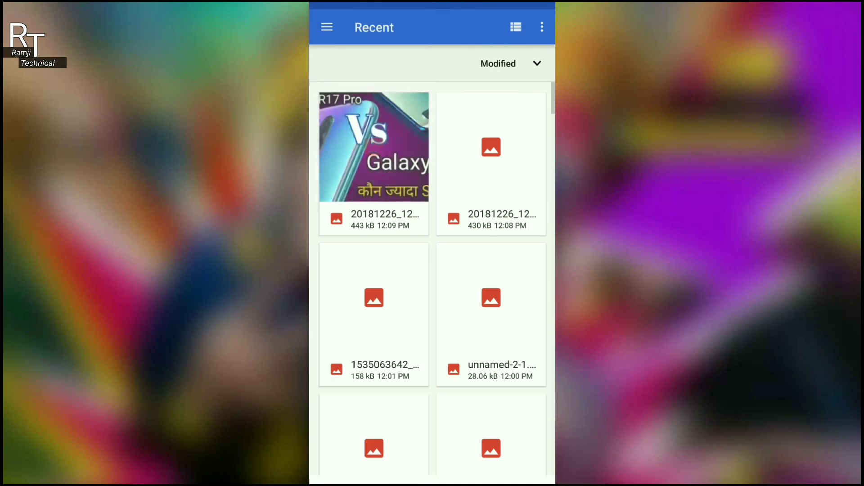
scroll(432, 279, "down", 5)
scroll(432, 279, "down", 3)
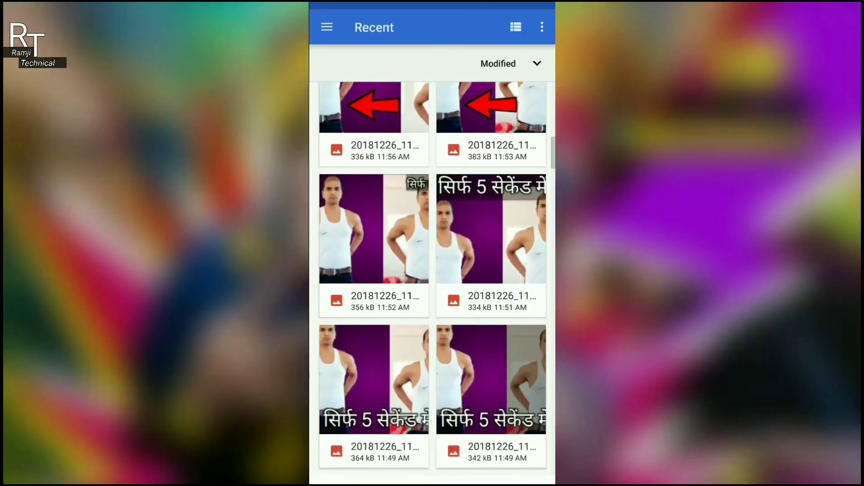
scroll(432, 279, "down", 3)
scroll(432, 279, "down", 3)
scroll(432, 279, "down", 3)
scroll(432, 279, "down", 2)
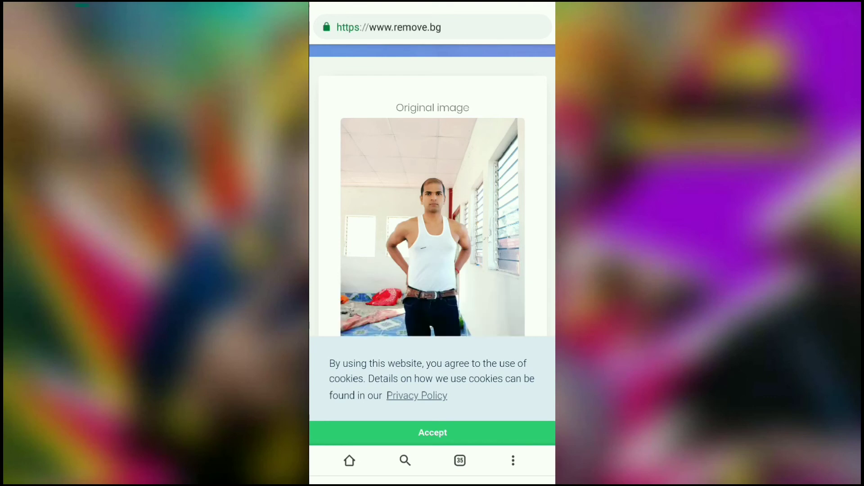
- Download the cut-out as b_IMG_20181226_112618 (1).png, confirming the repeat download
scroll(433, 189, "down", 5)
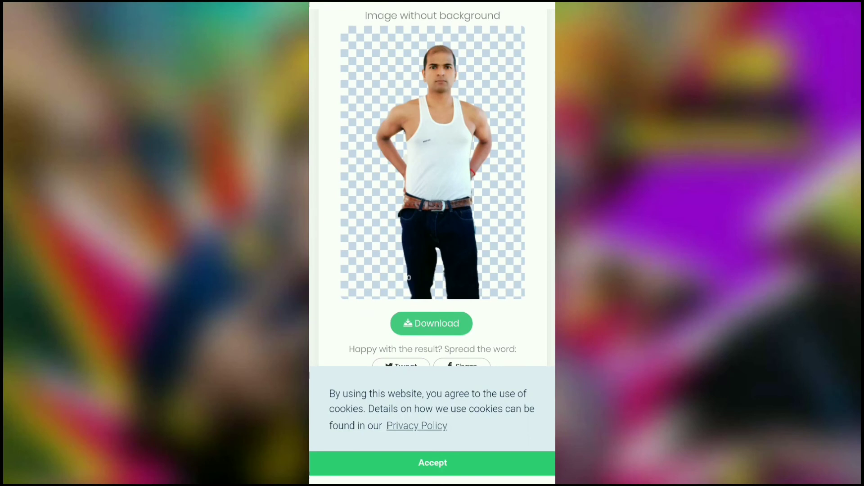
left_click(431, 323)
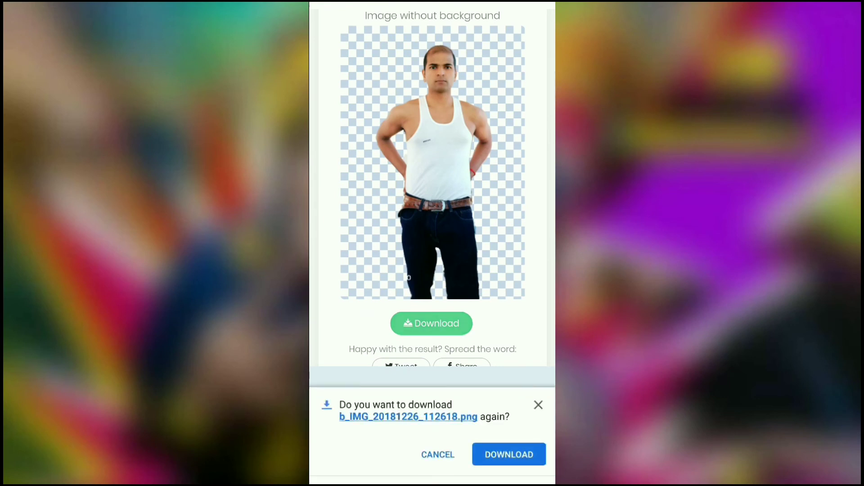
left_click(509, 454)
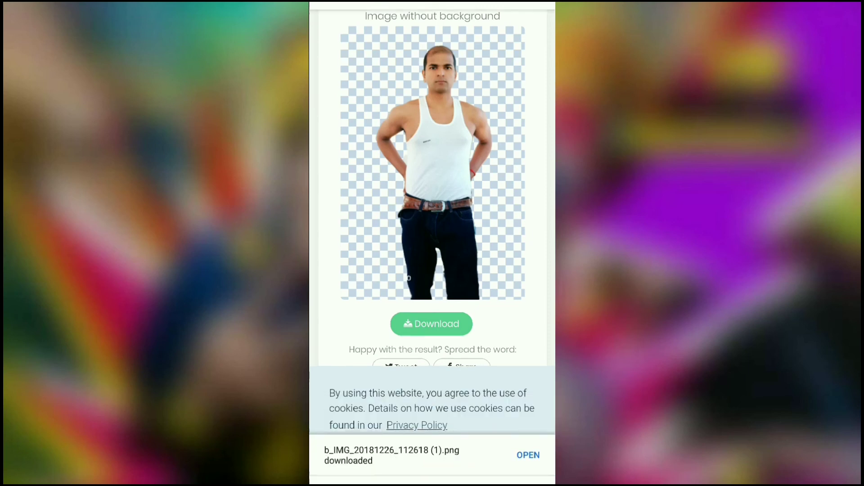
scroll(432, 189, "up", 5)
scroll(432, 189, "up", 10)
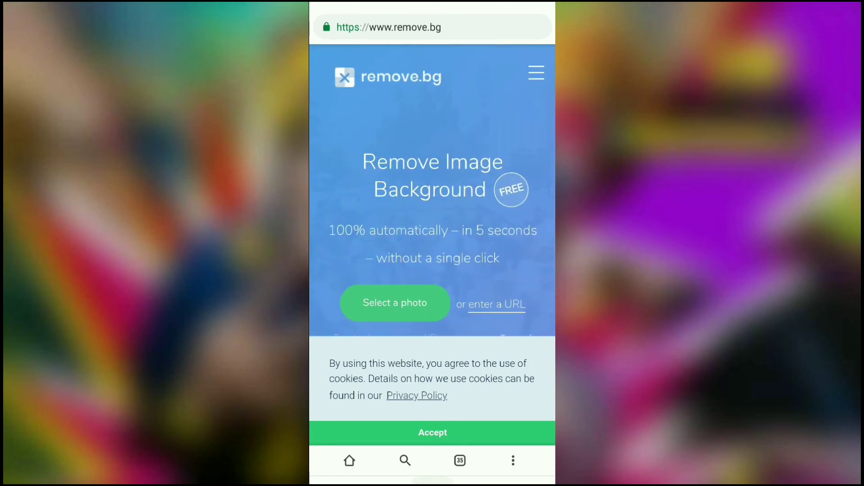
- View the man's background-free cut-out full screen from Gallery's Recent album, then go back
left_click(345, 371)
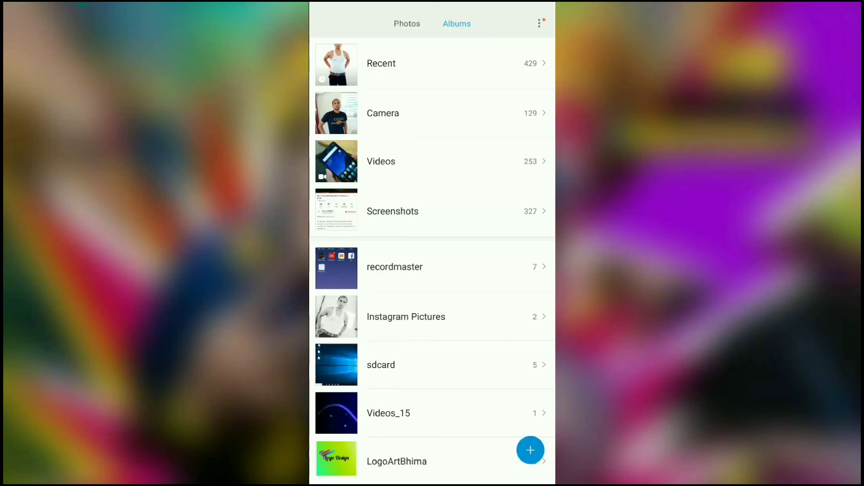
left_click(381, 63)
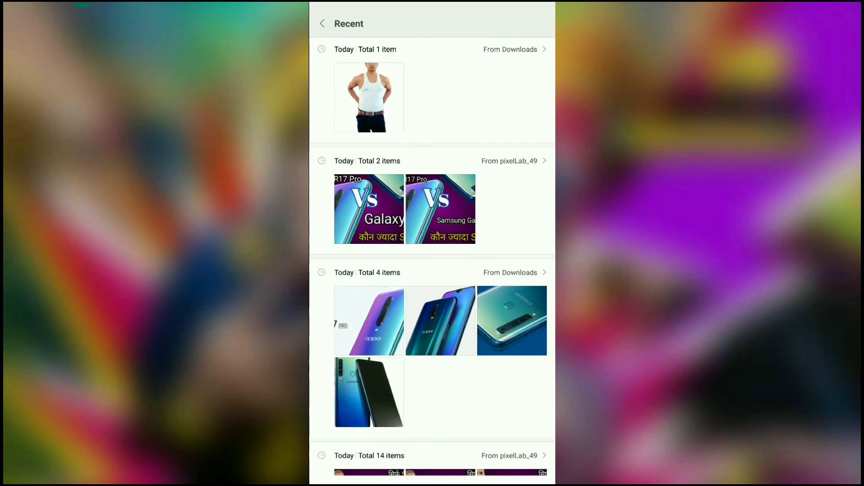
left_click(369, 97)
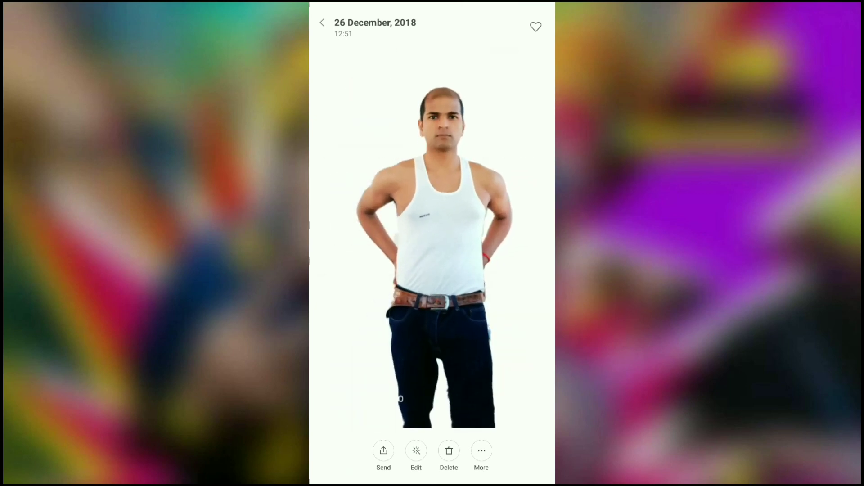
key("Escape")
key("Escape")
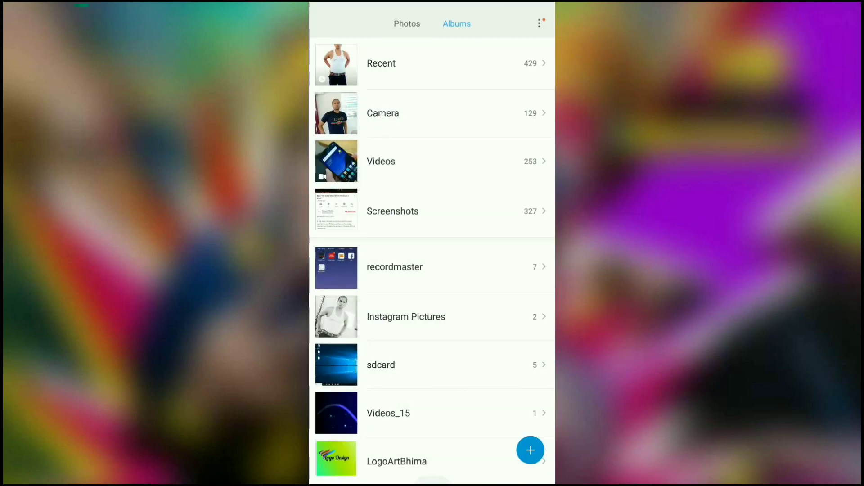